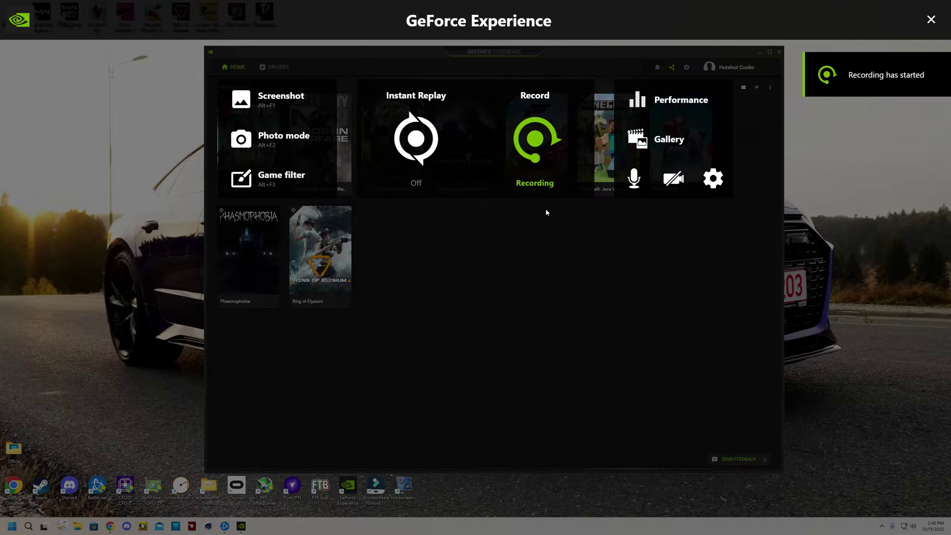
# - Close the in-game share overlay with Alt+Z to show the Home list of nine games
pyautogui.hotkey('alt', 'z')
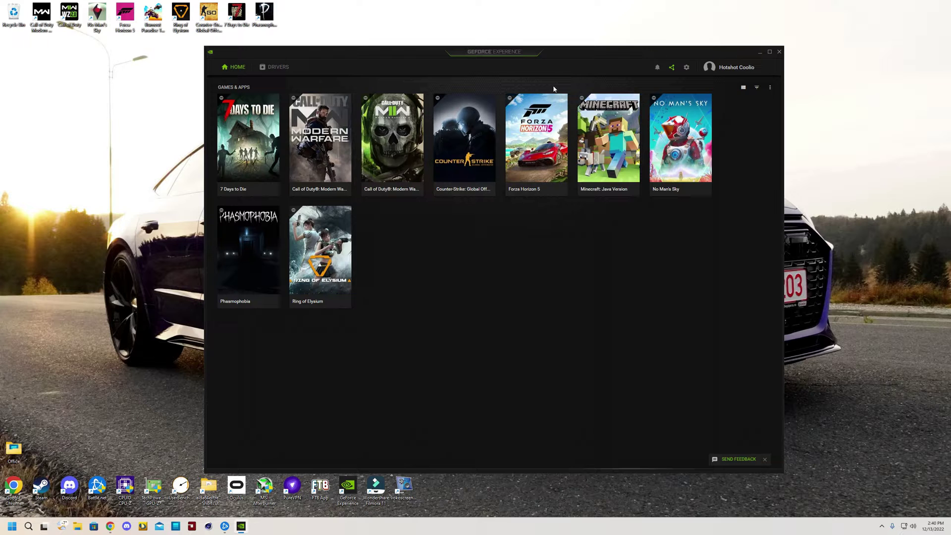
# - Open app settings, check Games & Apps has auto-optimize unchecked, then show the General page
pyautogui.click(686, 67)
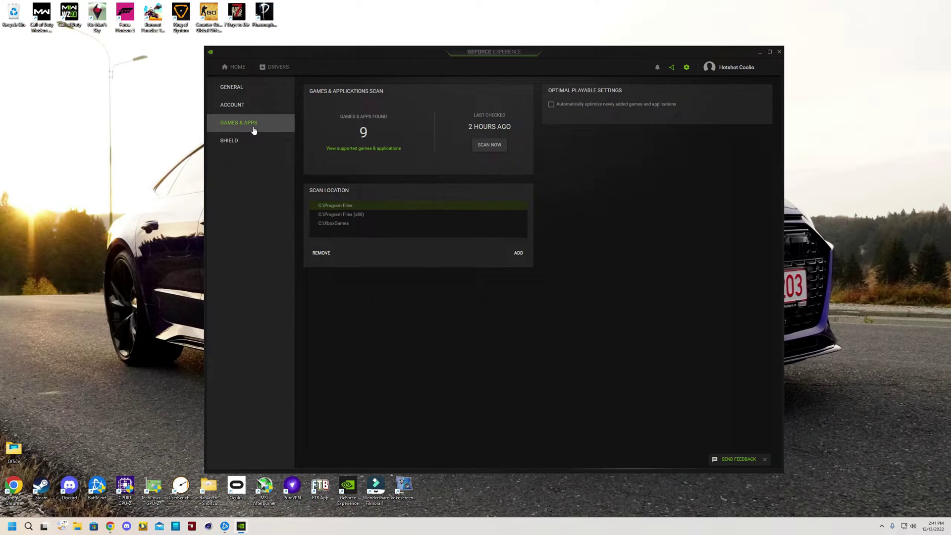
pyautogui.click(255, 104)
pyautogui.click(255, 88)
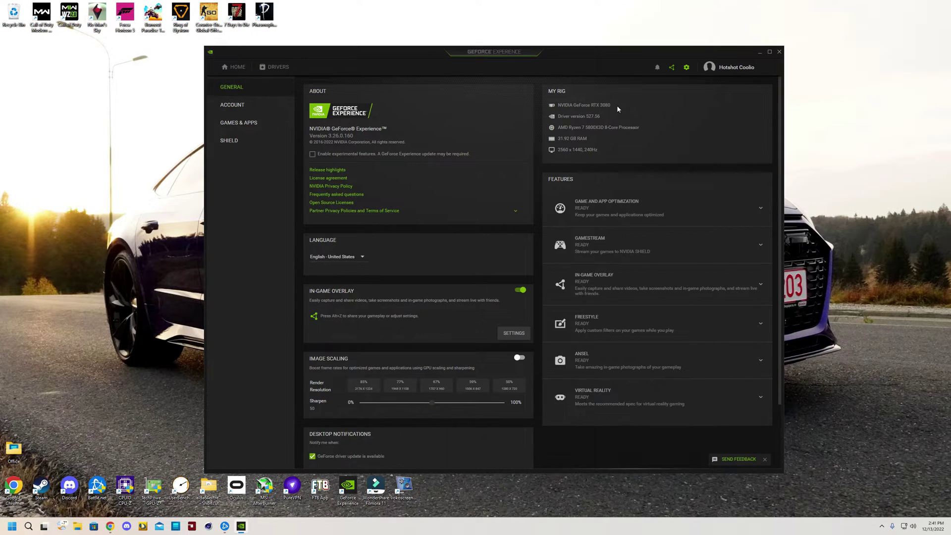
pyautogui.scroll(-3, 510, 242)
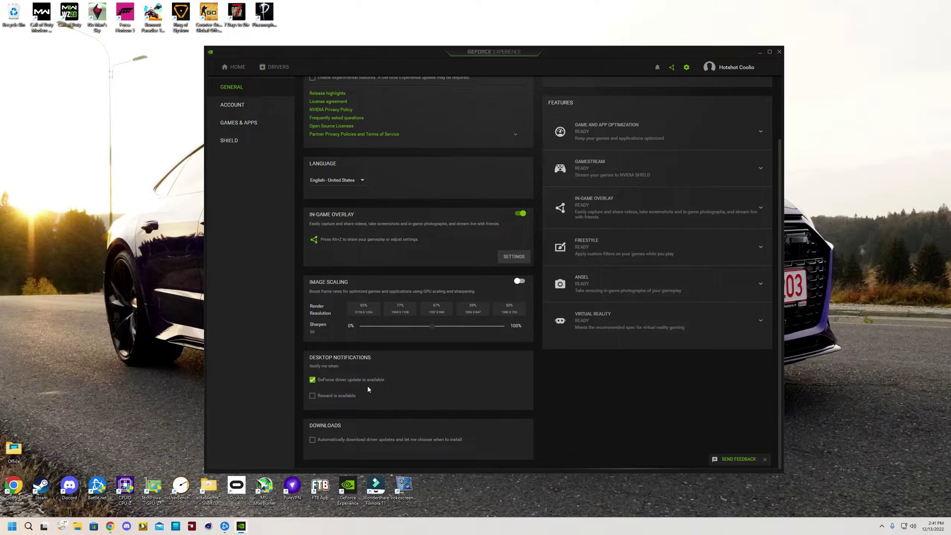
pyautogui.click(522, 261)
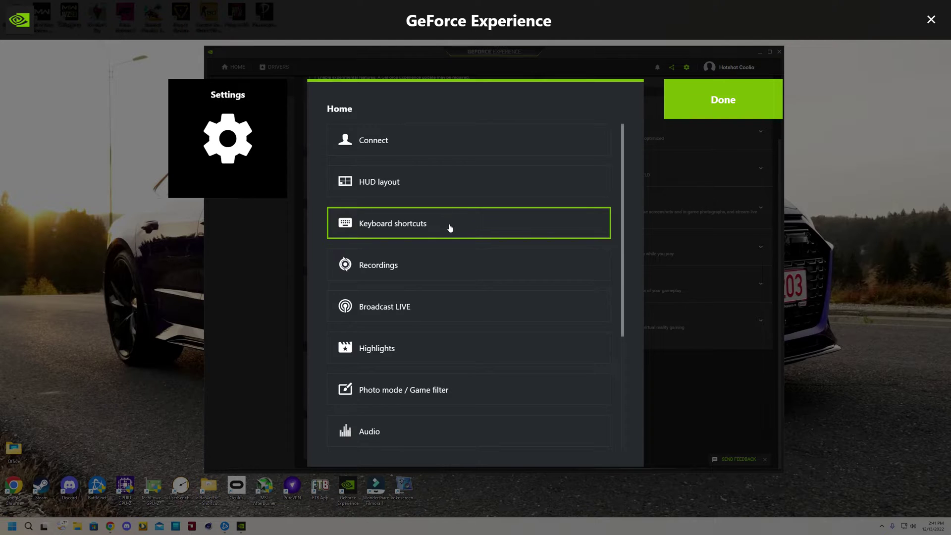
# - Open the overlay's Recordings settings to confirm temporary files and videos both save to D:\Videos
pyautogui.click(416, 265)
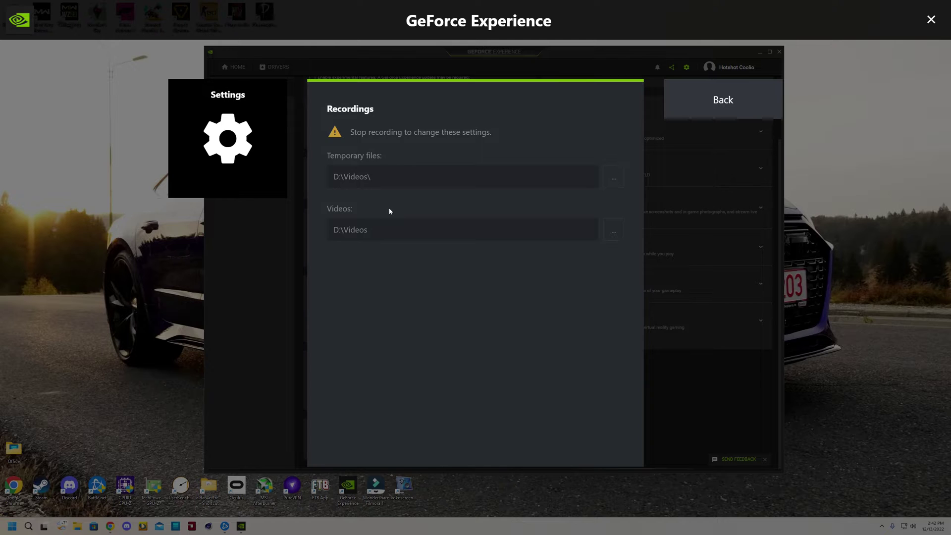
# - Check that the Highlights capture toggle is switched off
pyautogui.click(732, 113)
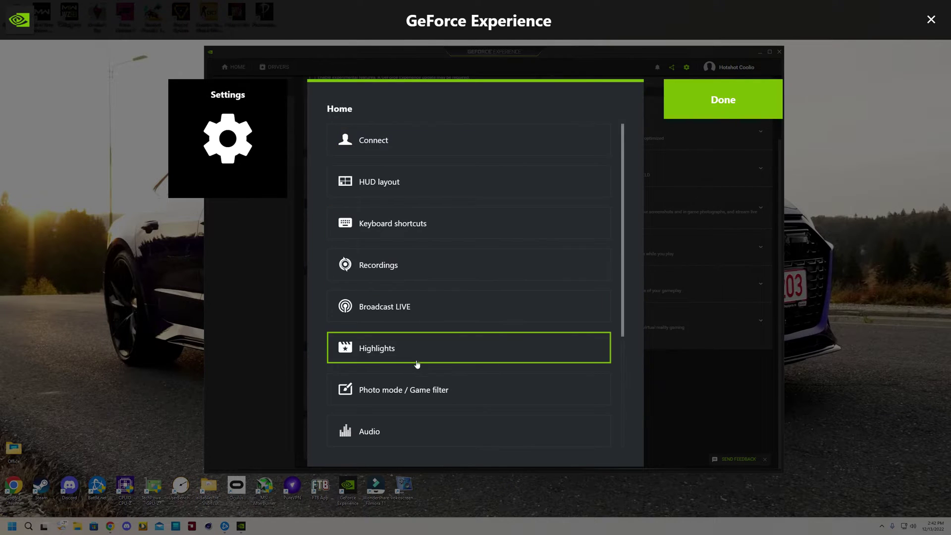
pyautogui.scroll(-1, 426, 359)
pyautogui.click(389, 311)
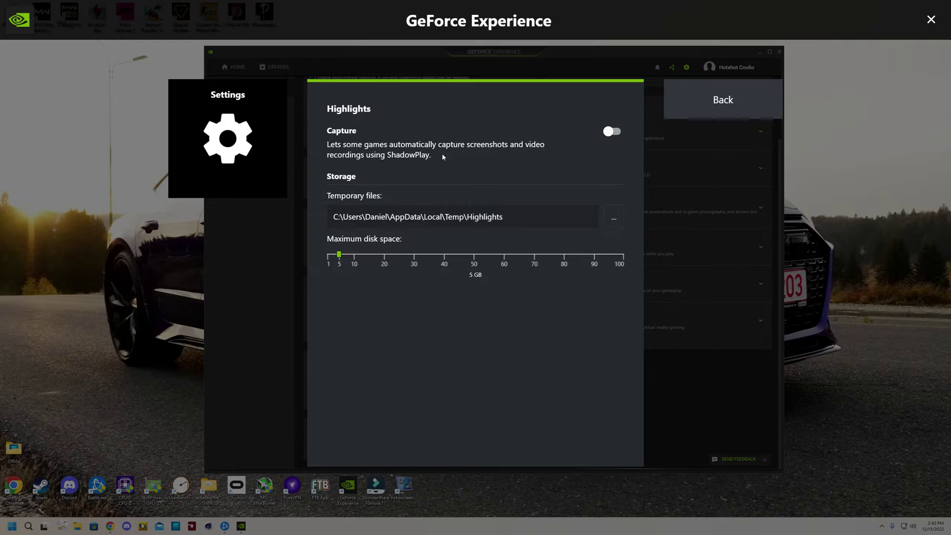
# - Check that Broadcast LIVE is switched off, then return to the overlay settings list
pyautogui.click(710, 115)
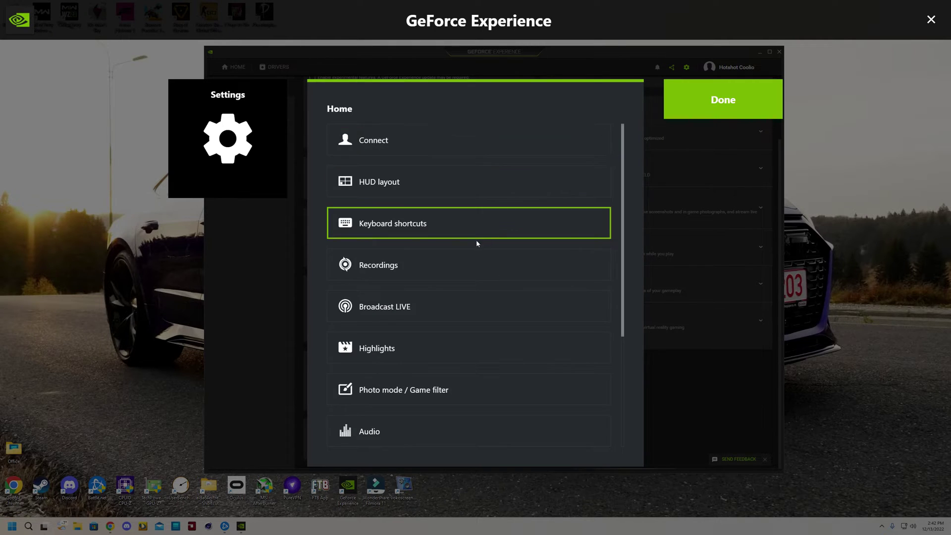
pyautogui.scroll(-4, 476, 240)
pyautogui.scroll(1, 426, 148)
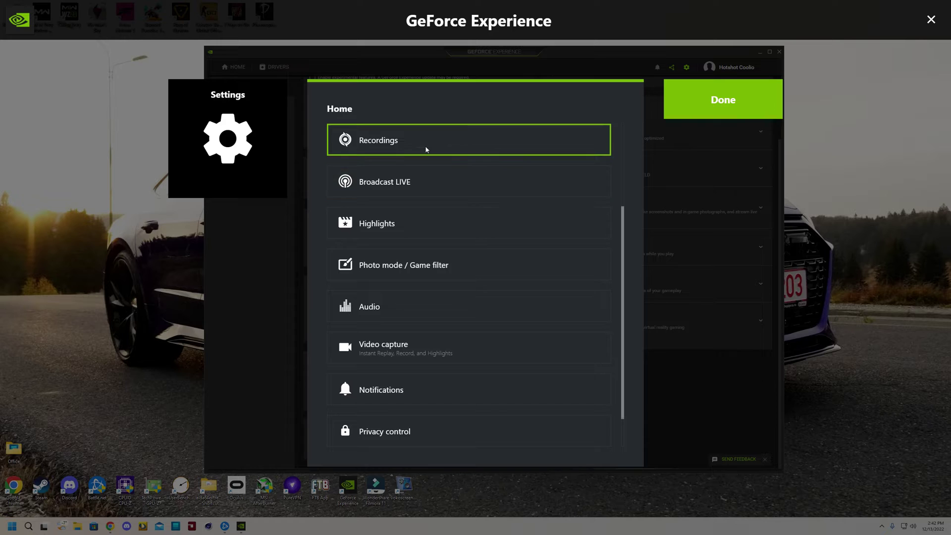
pyautogui.click(434, 184)
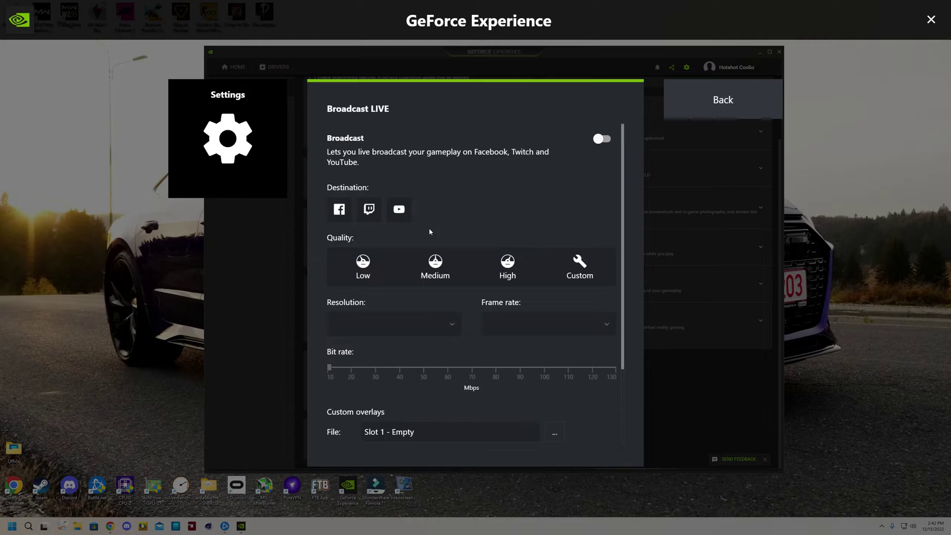
pyautogui.click(681, 114)
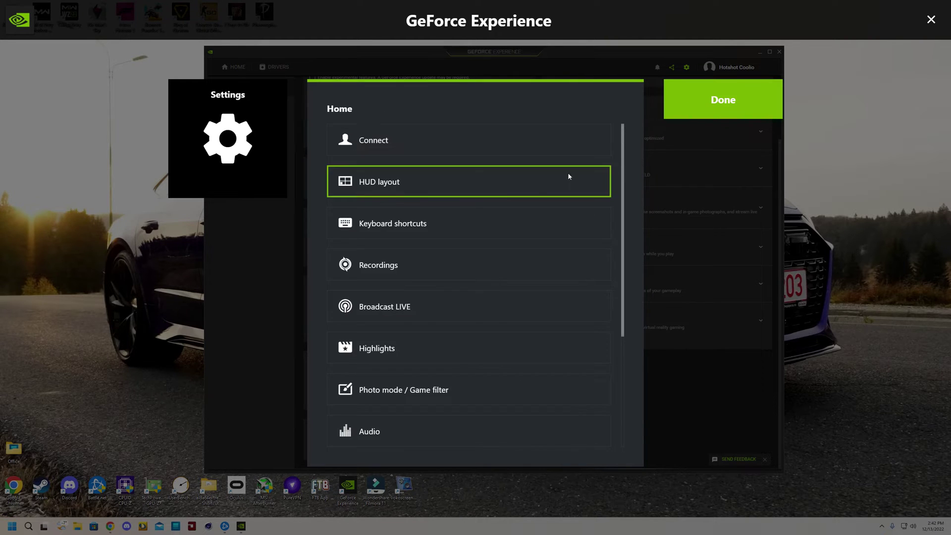
# - Open Video capture: 3-minute Instant Replay, Custom quality, in-game resolution, 60 FPS, 50 Mbps
pyautogui.press('Escape')
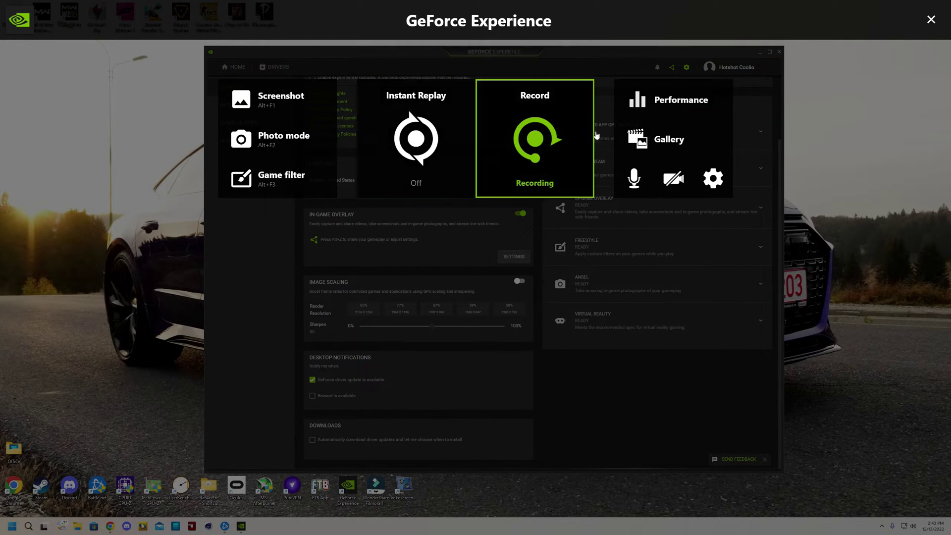
pyautogui.click(724, 176)
pyautogui.scroll(-3, 528, 281)
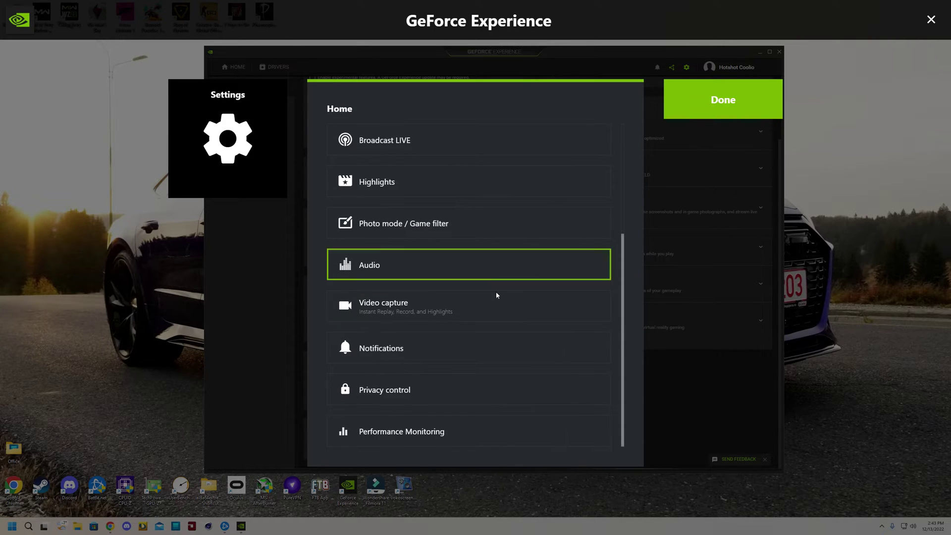
pyautogui.click(465, 307)
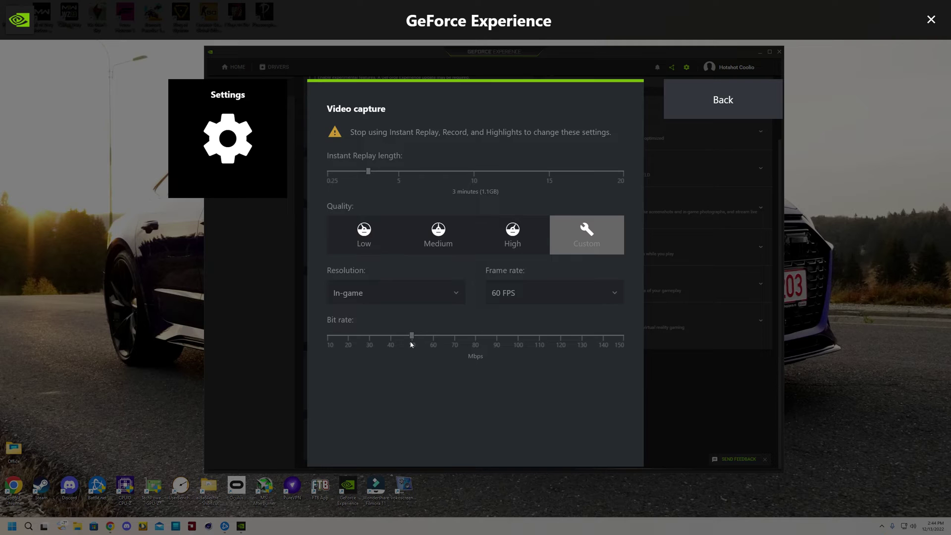
# - Scroll through the Notifications toggles, leaving them all on, and go back to the settings list
pyautogui.press('Escape')
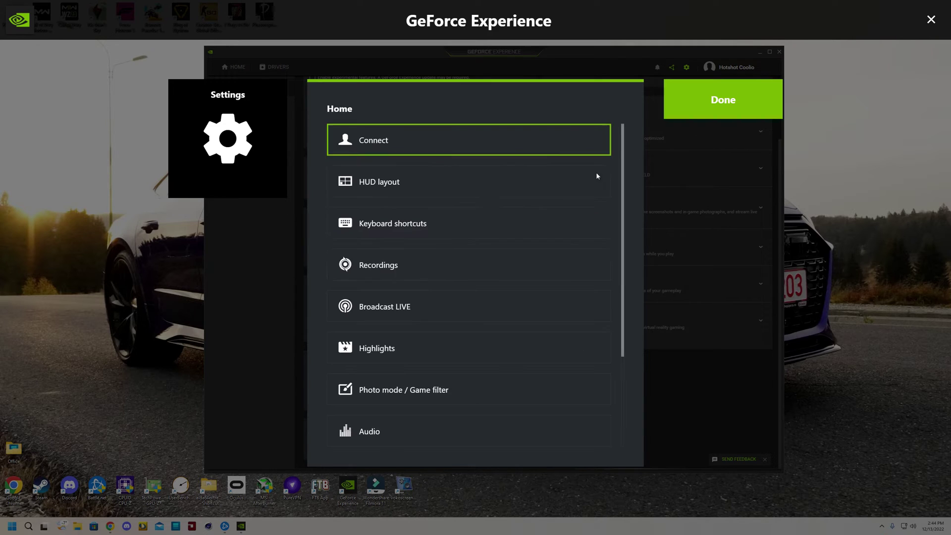
pyautogui.click(430, 348)
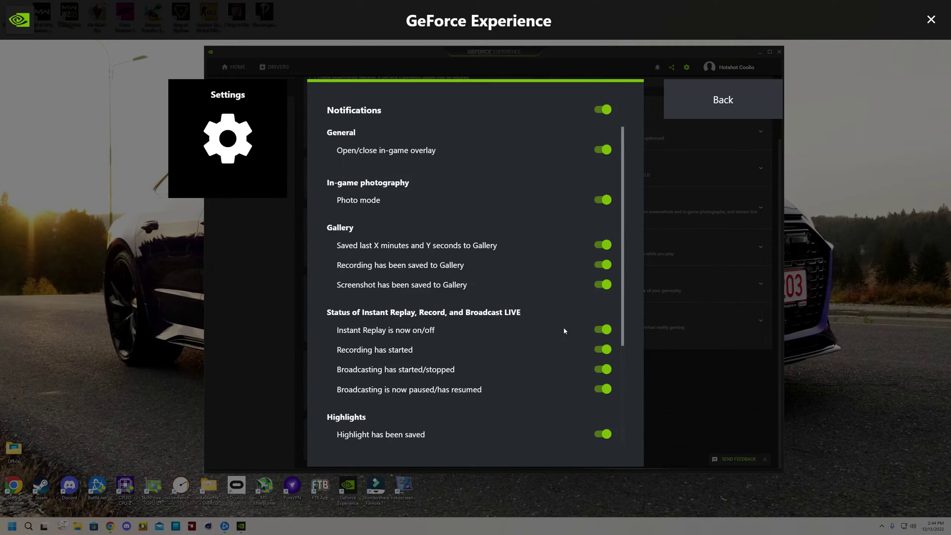
pyautogui.scroll(-5, 571, 363)
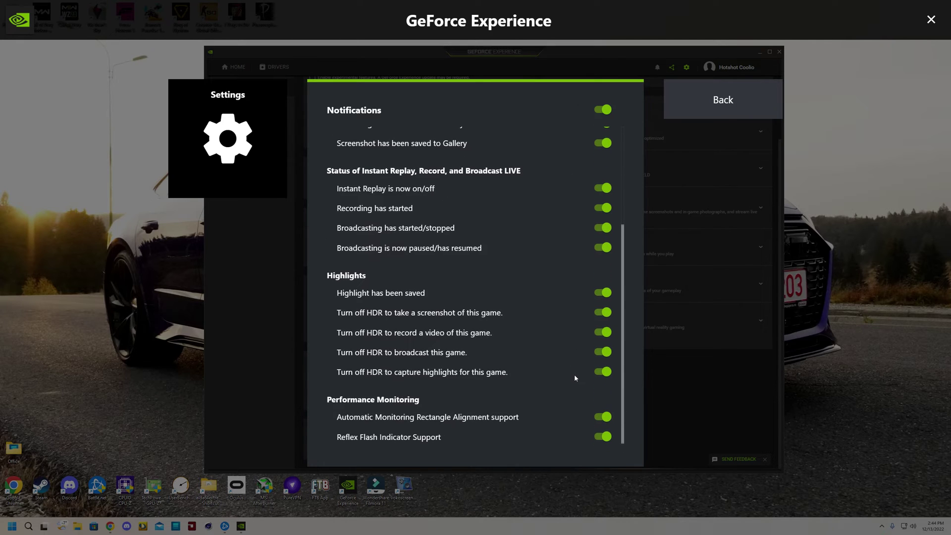
pyautogui.scroll(5, 574, 374)
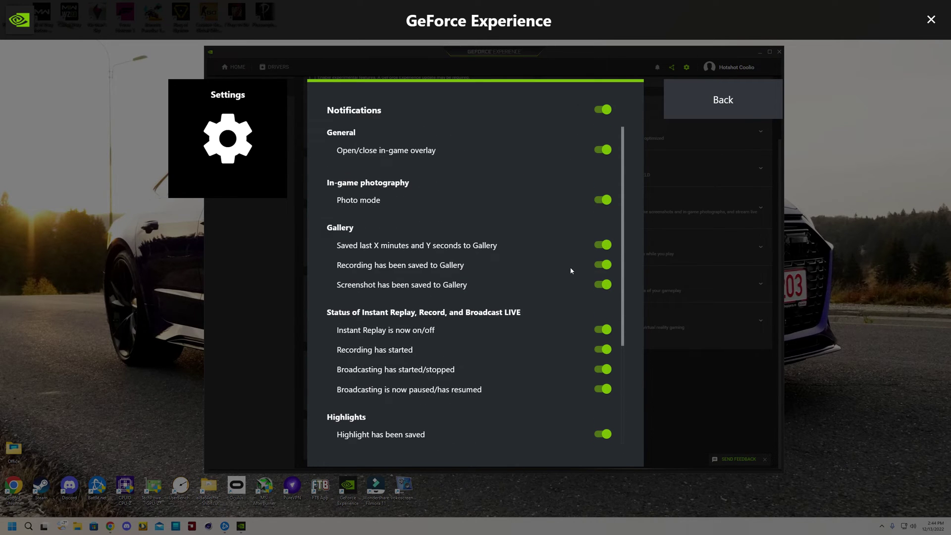
pyautogui.scroll(-4, 571, 270)
pyautogui.scroll(4, 577, 208)
pyautogui.click(743, 98)
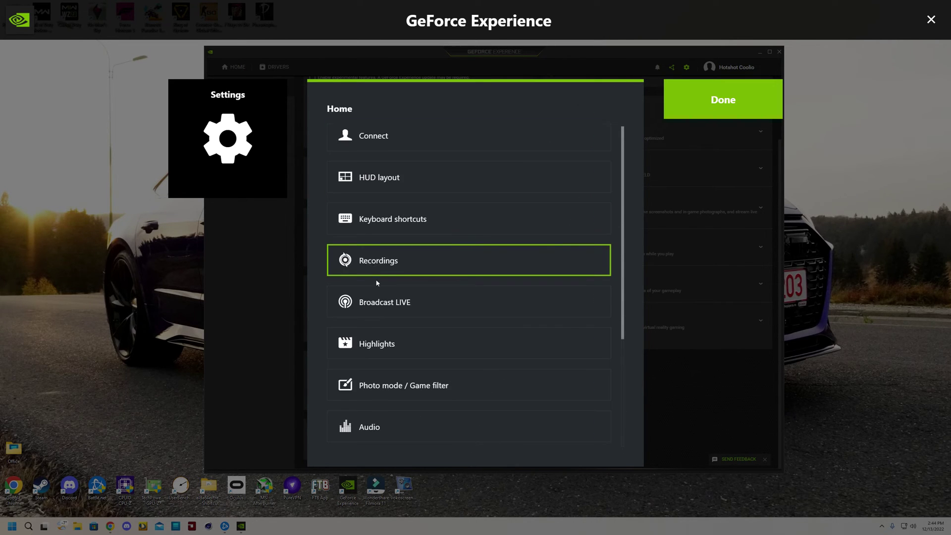
pyautogui.scroll(-3, 452, 363)
# - Review the Privacy control settings, then the Performance Monitoring settings
pyautogui.click(423, 391)
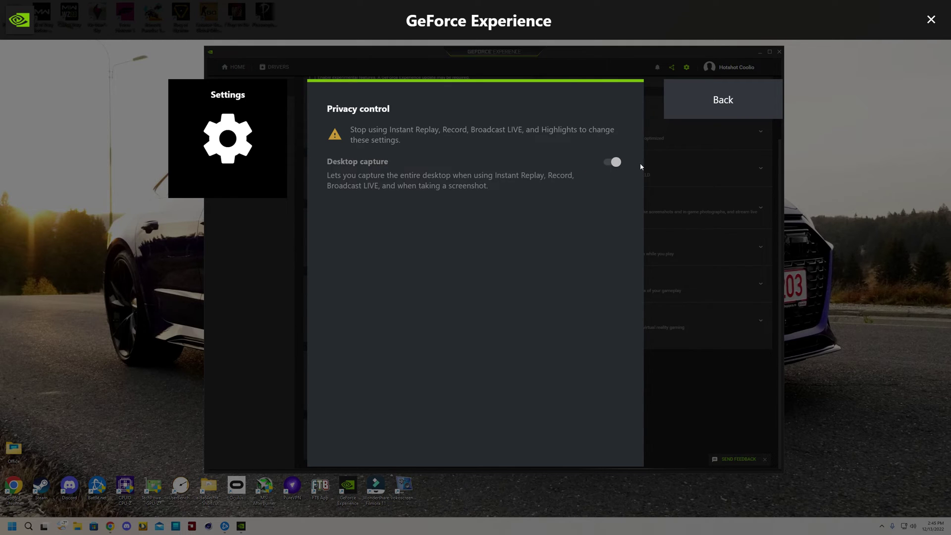
pyautogui.press('Escape')
pyautogui.scroll(-4, 469, 298)
pyautogui.click(445, 435)
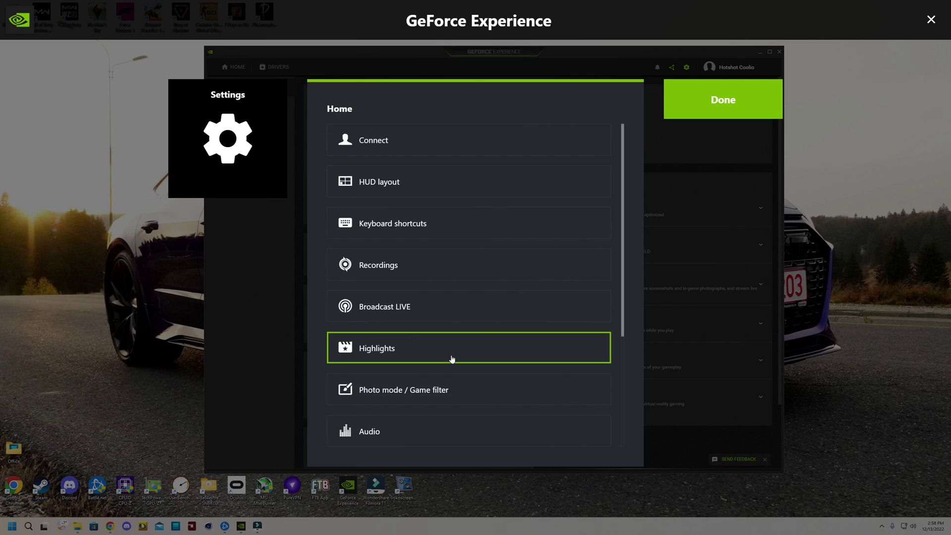
# - Close the overlay with Alt+Z, returning to General settings with In-game overlay on
pyautogui.hotkey('alt', 'z')
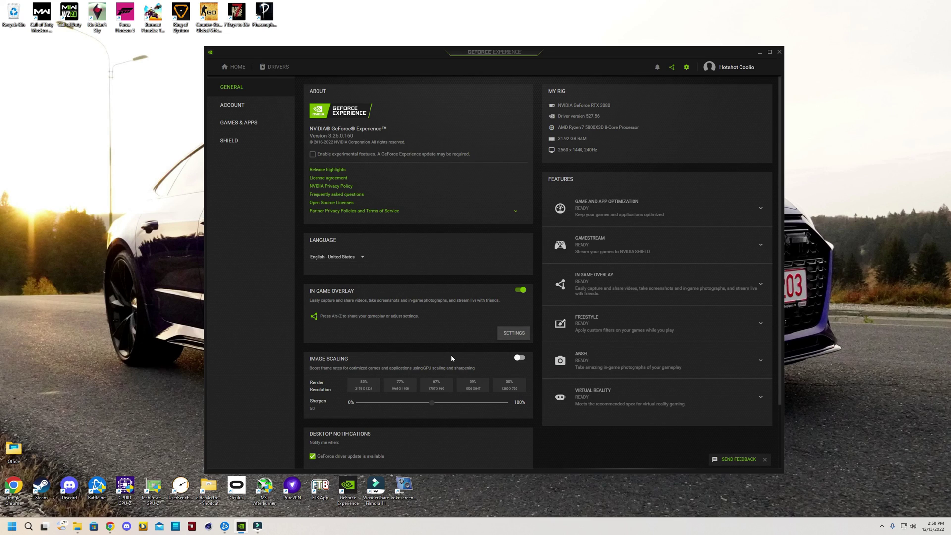